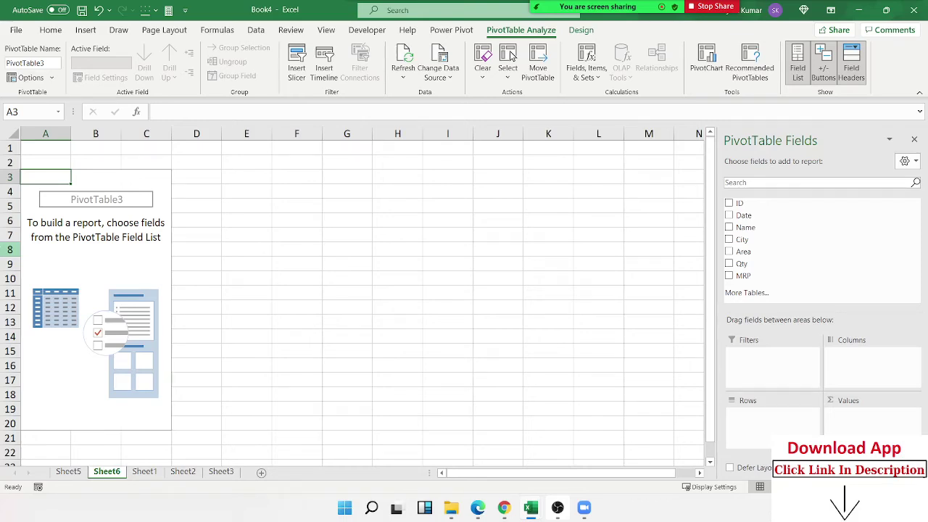
- Review the Qty and MRP columns in the Sheet1 source data, then return to the empty PivotTable
left_click(144, 475)
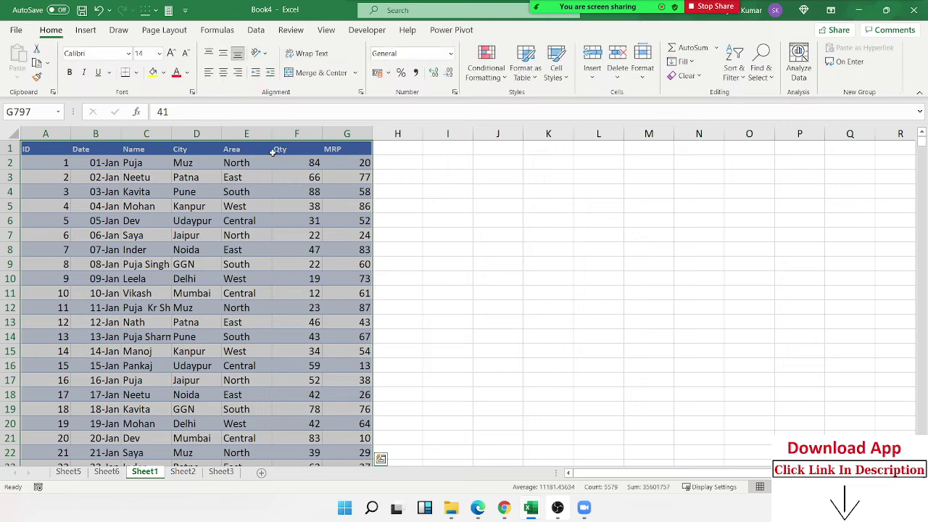
left_click(273, 151)
left_click_drag(273, 152, 335, 163)
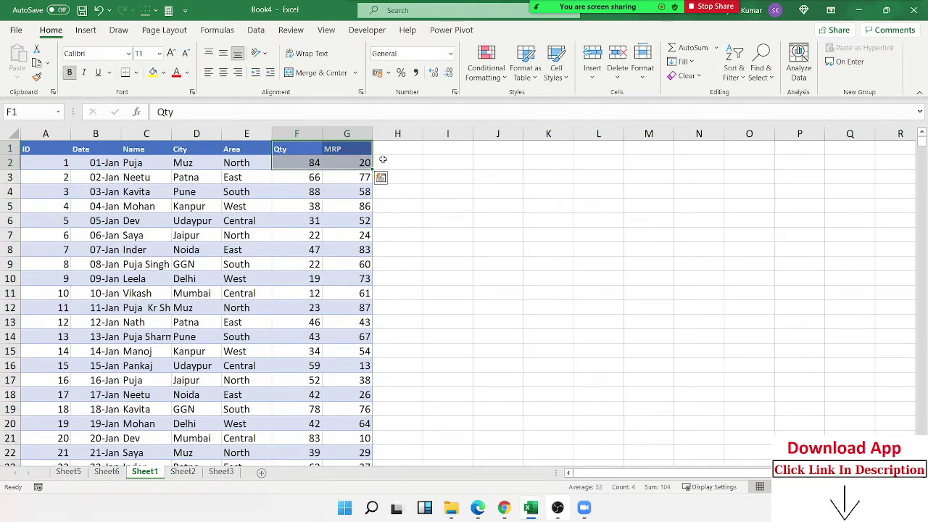
left_click(315, 164)
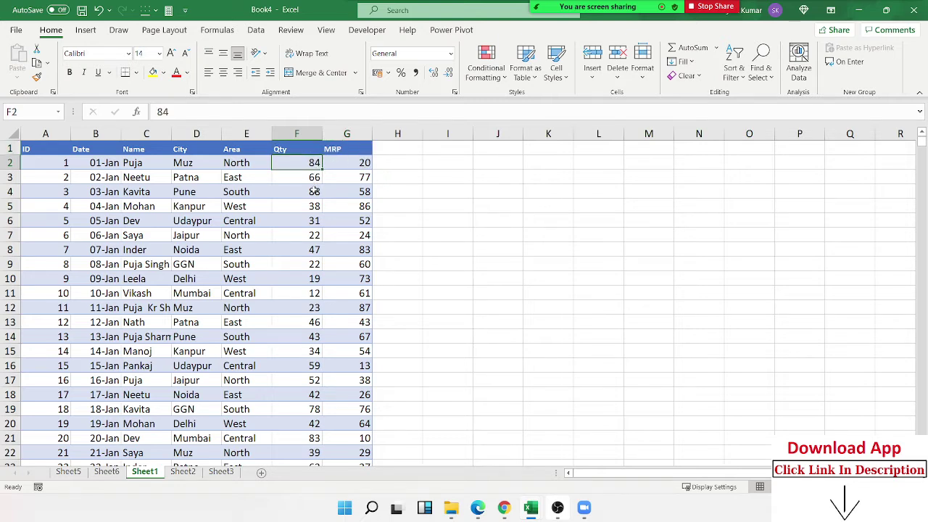
left_click(346, 165)
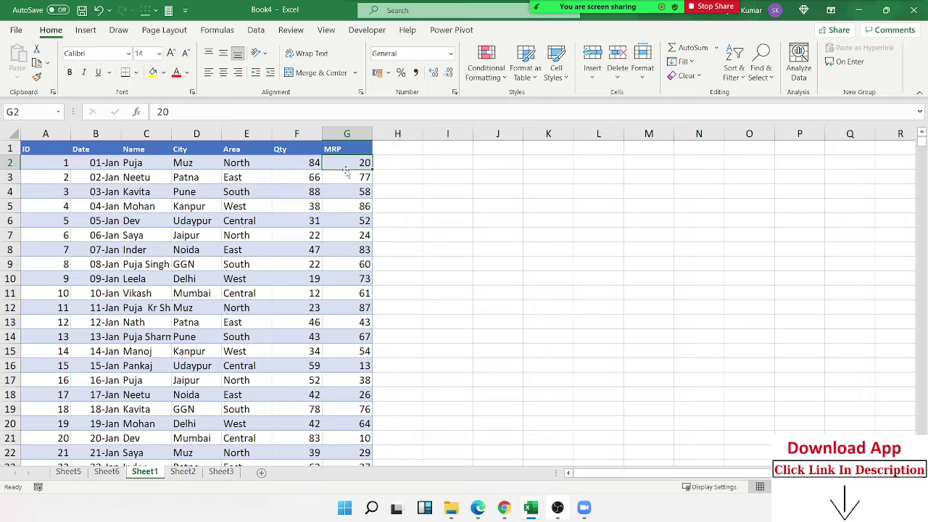
left_click(120, 472)
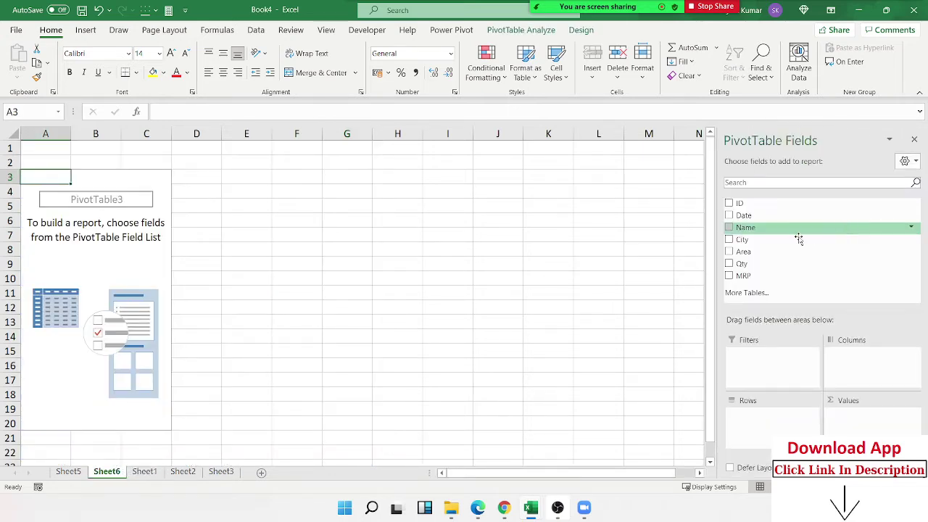
- Put Name in Rows and Qty and MRP in Values, summarizing MRP as Average
left_click_drag(788, 229, 768, 421)
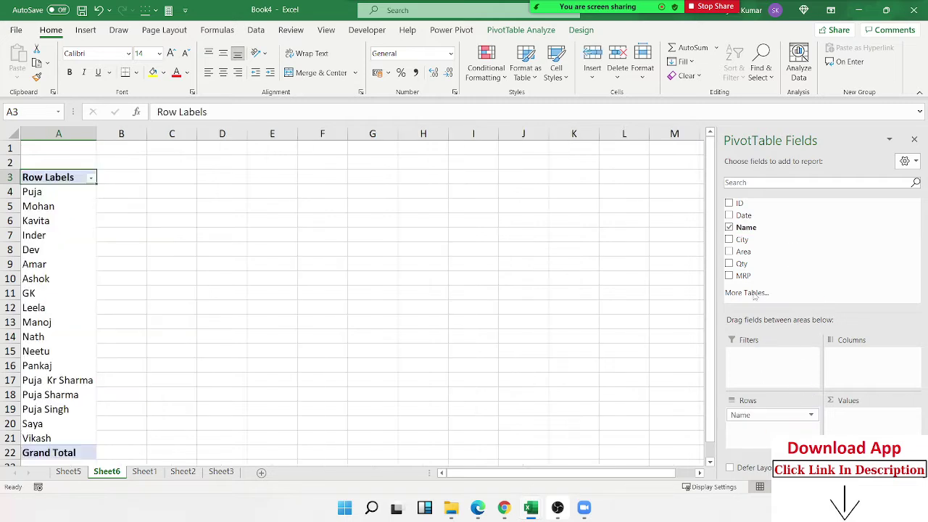
left_click_drag(742, 263, 855, 426)
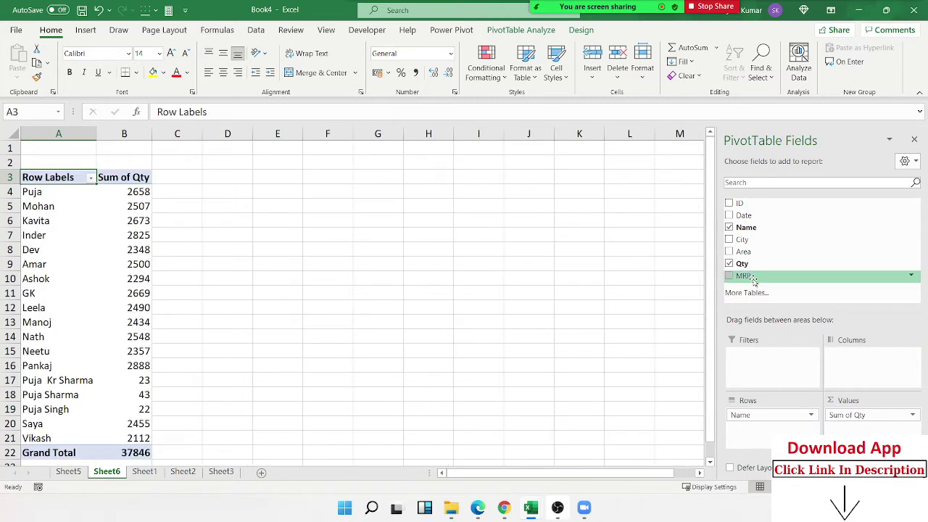
left_click_drag(754, 281, 846, 425)
left_click(847, 425)
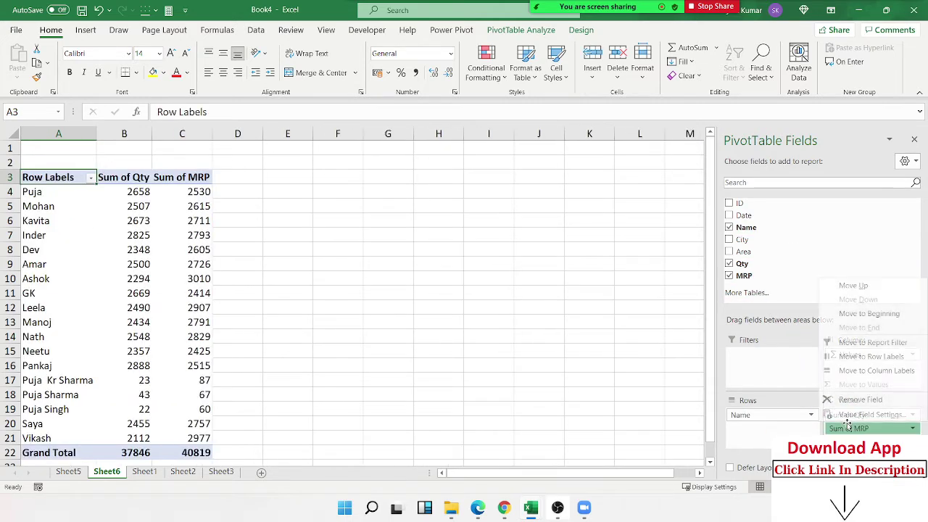
left_click(866, 414)
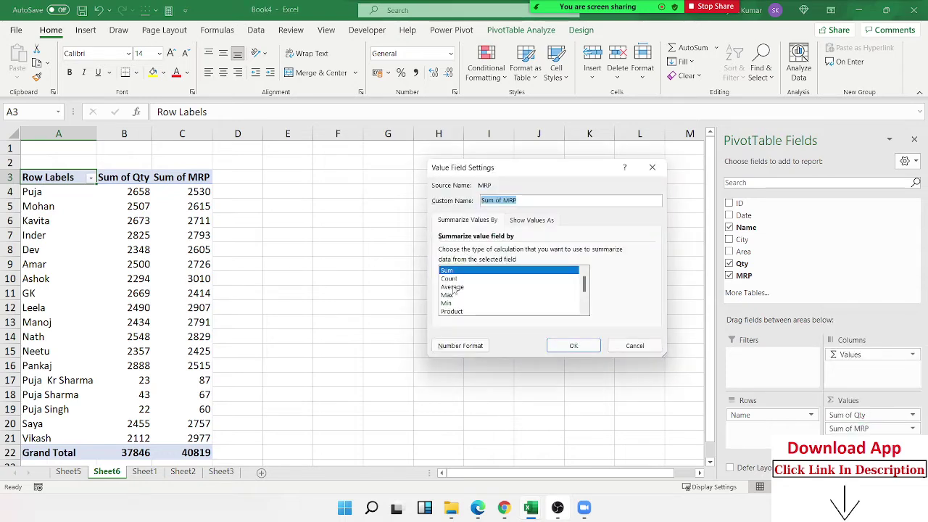
left_click(452, 286)
left_click(572, 346)
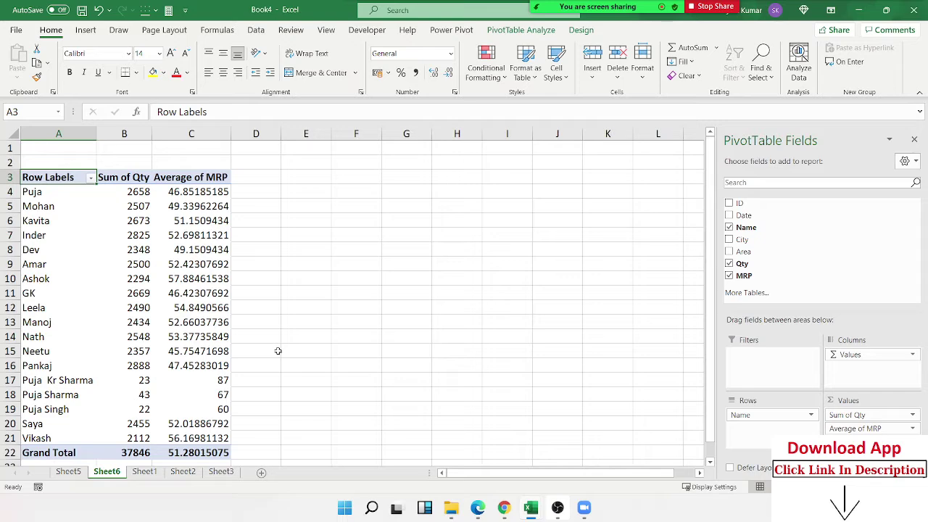
left_click(145, 471)
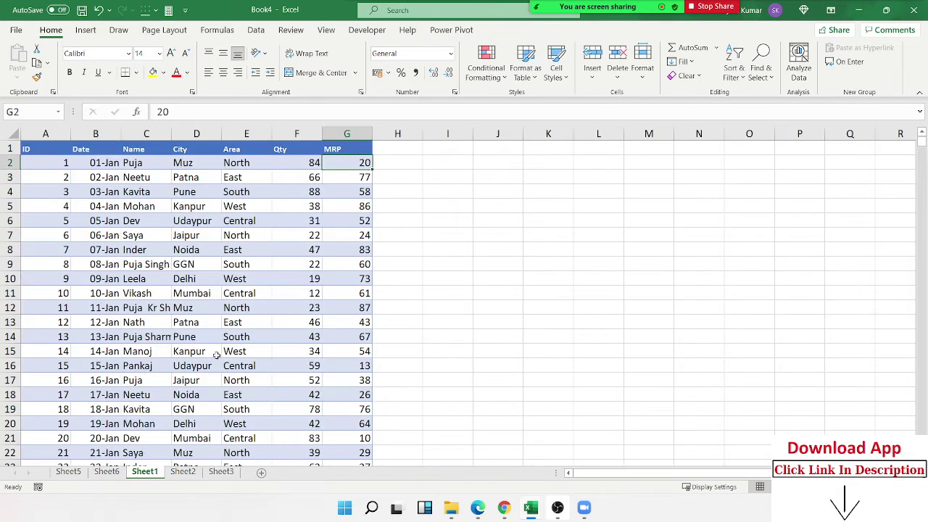
left_click(393, 150)
left_click_drag(393, 185, 393, 224)
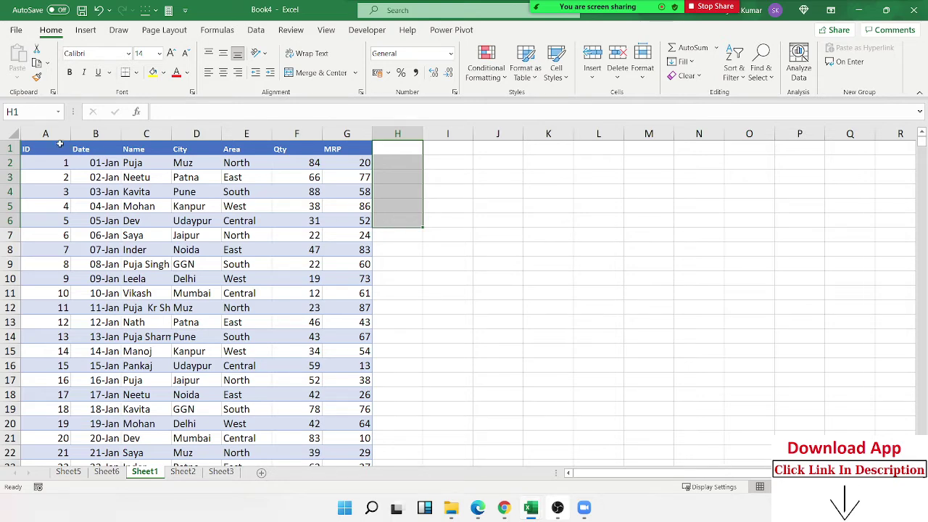
left_click_drag(48, 142, 339, 159)
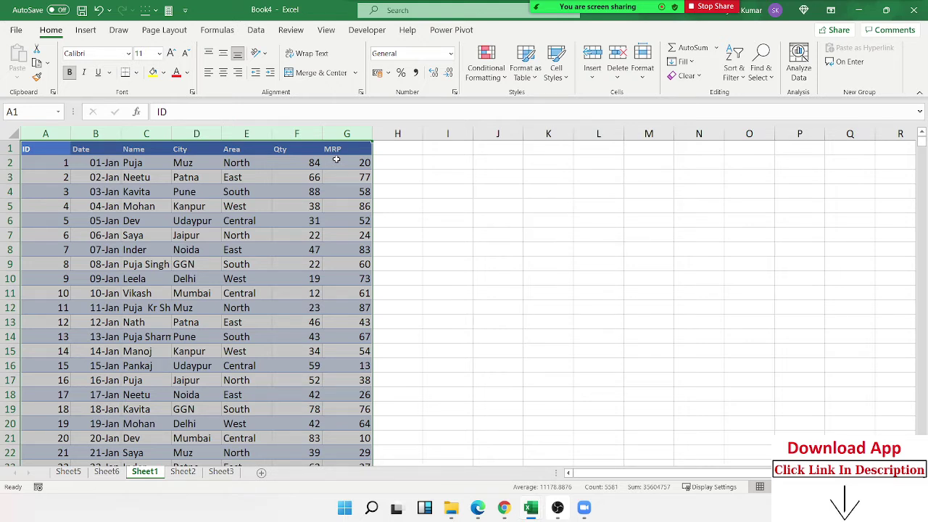
left_click(106, 472)
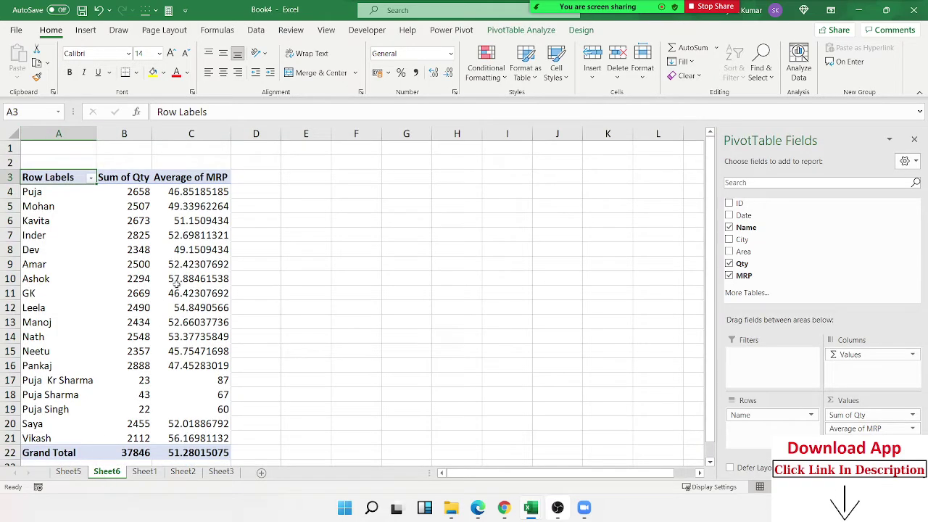
- From cell C10 in the PivotTable, bring up Fields, Items & Sets on PivotTable Analyze
left_click(176, 282)
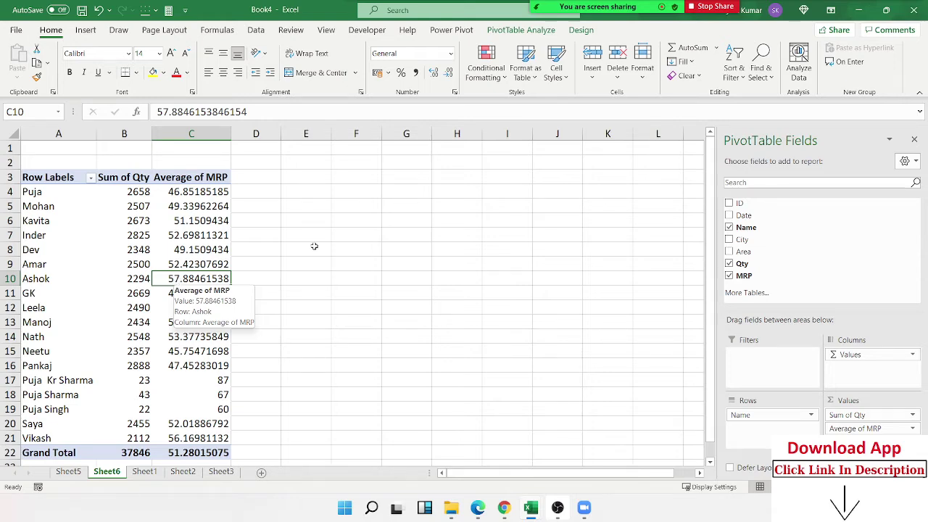
left_click(505, 30)
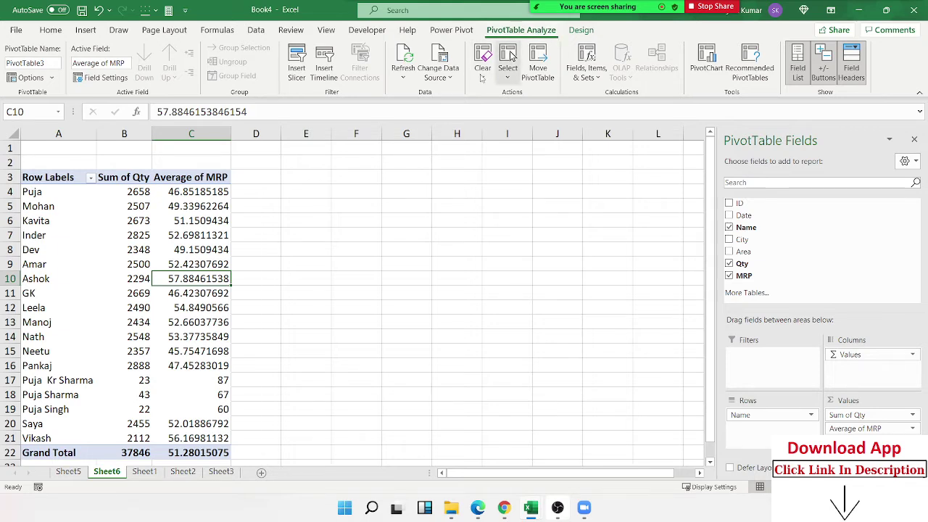
left_click(592, 80)
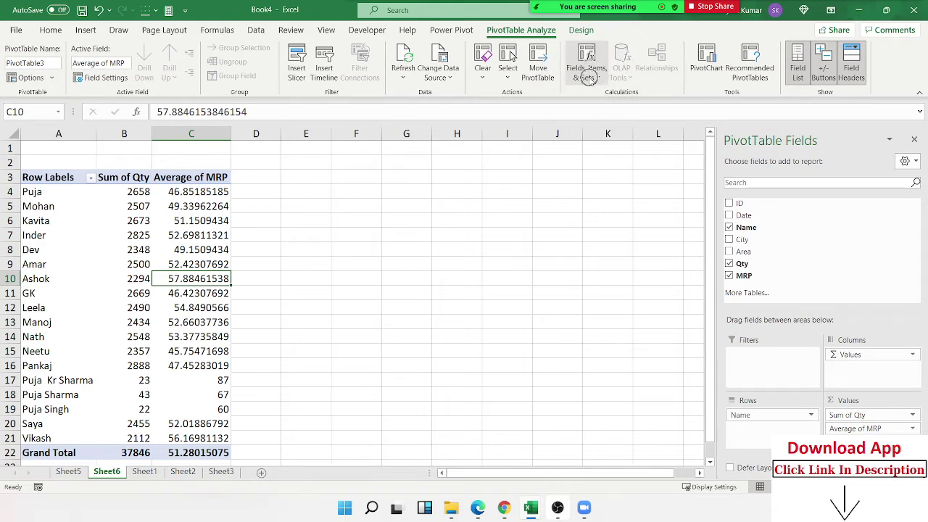
- Create the calculated field Total with formula =Qty*MRP
left_click(591, 80)
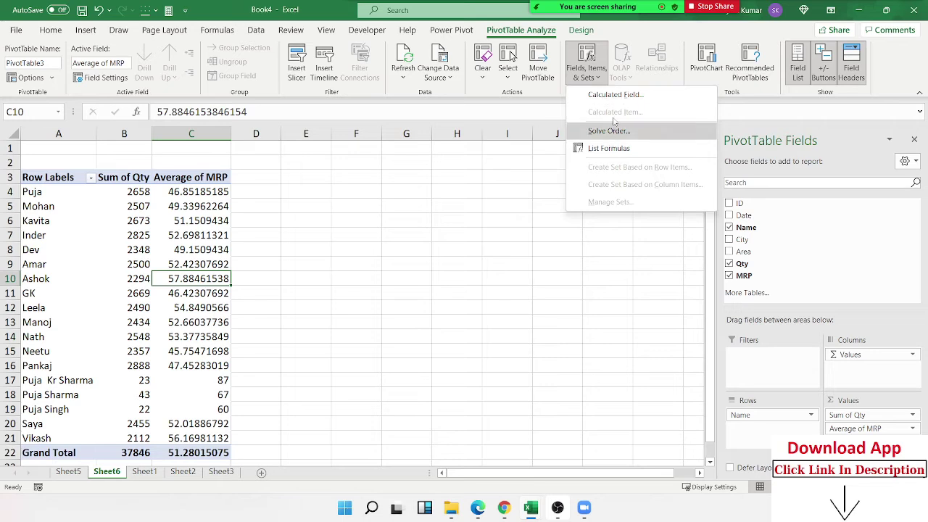
left_click(620, 98)
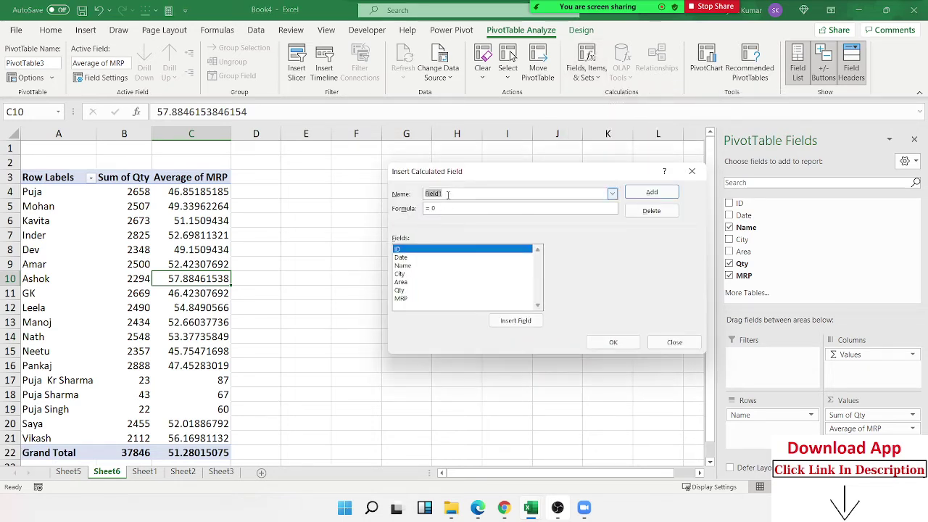
type("Total")
left_click(447, 207)
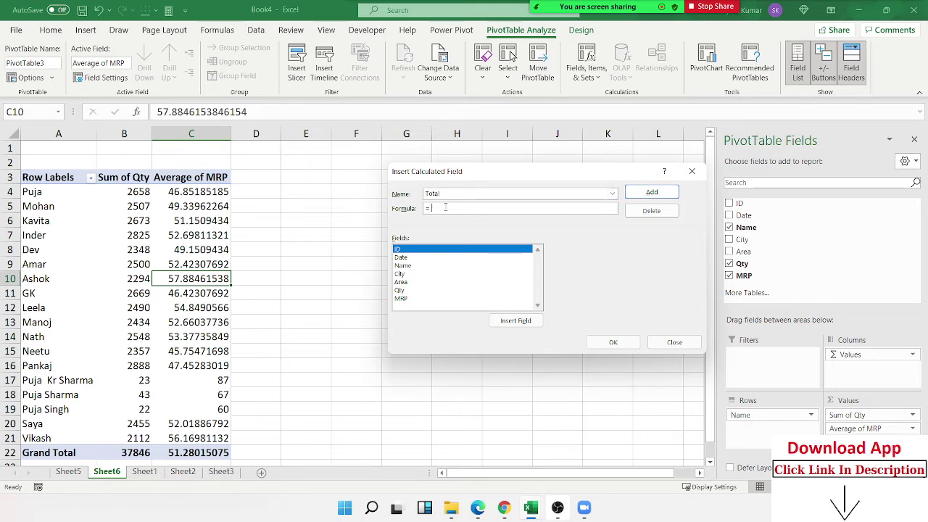
left_click(400, 291)
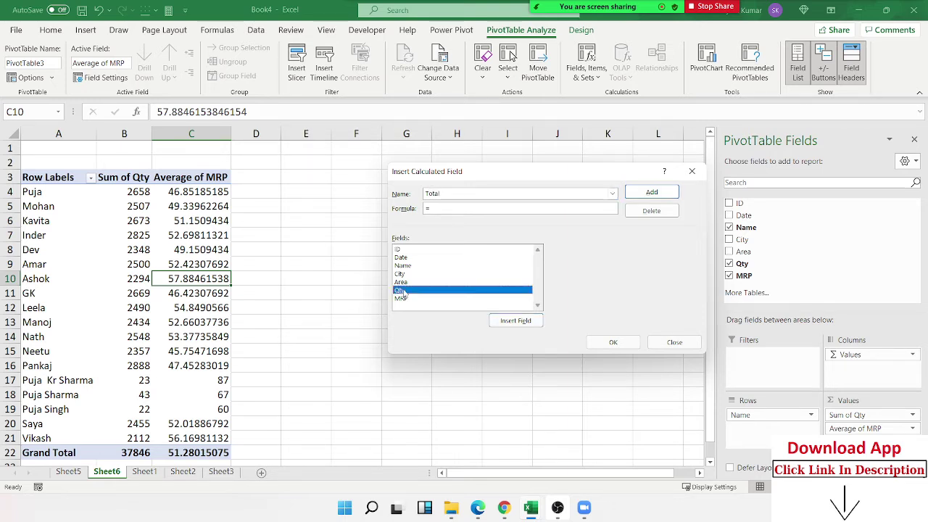
double_click(400, 290)
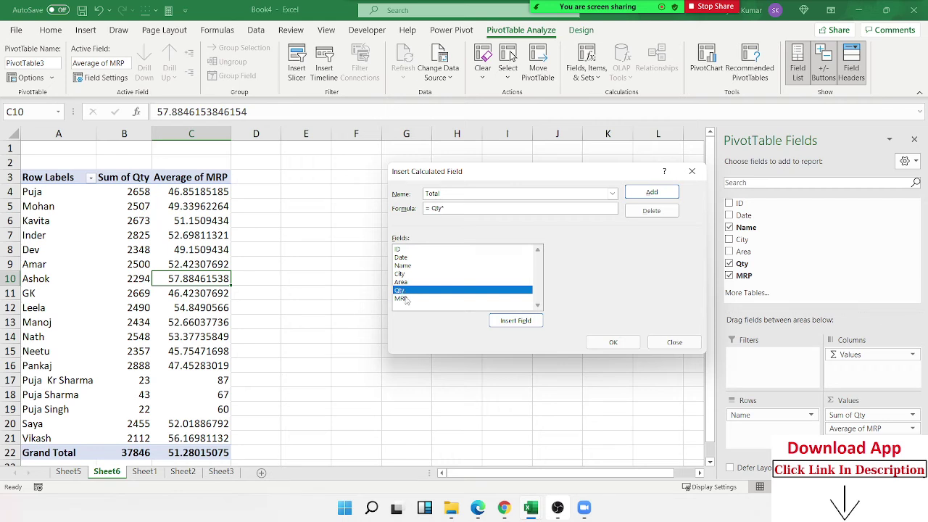
double_click(403, 298)
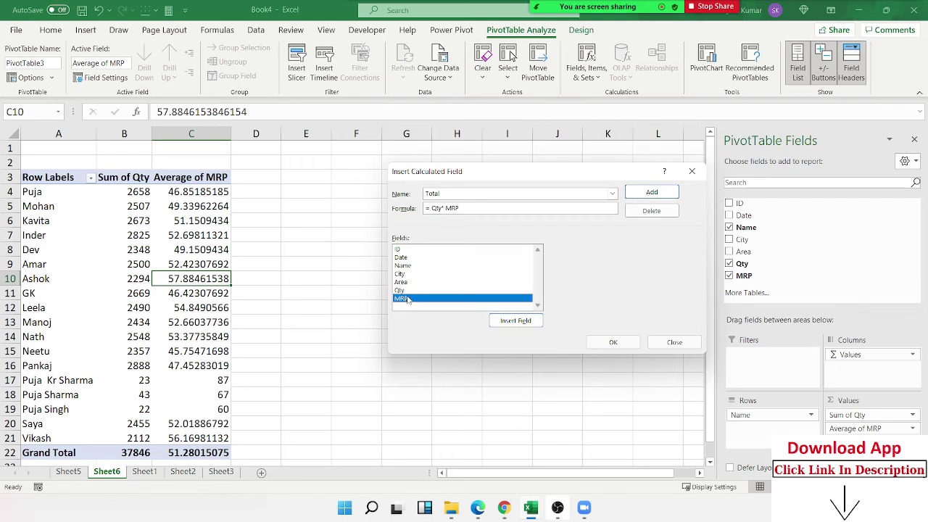
left_click(652, 192)
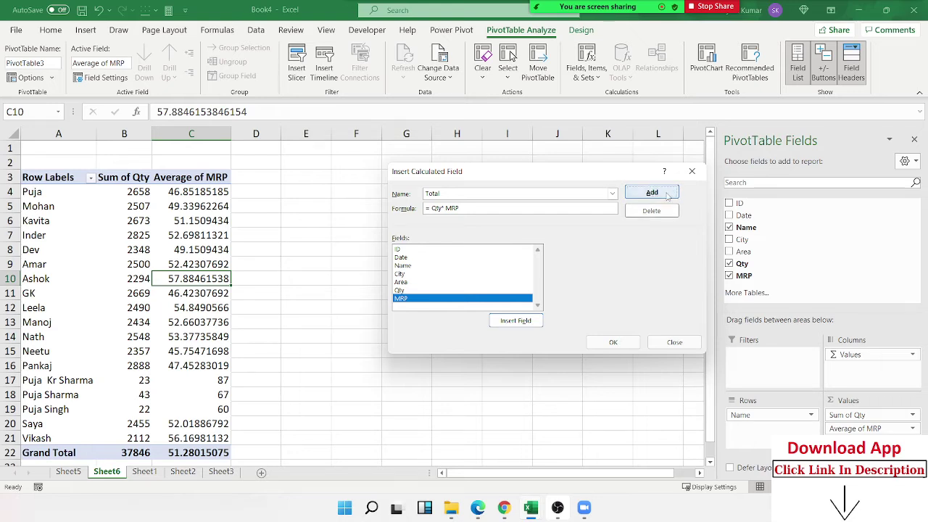
left_click(614, 345)
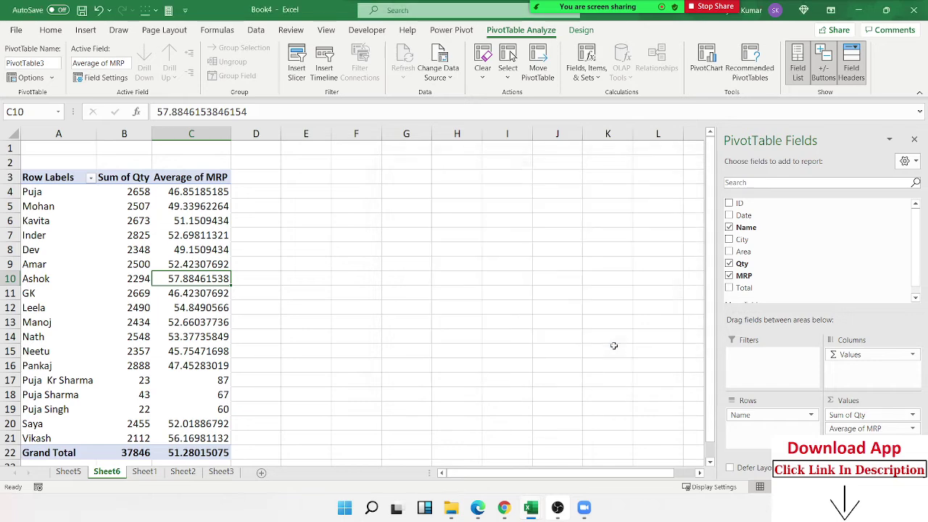
- Select the new Sum of Total values in the pivot table
left_click_drag(269, 190, 268, 427)
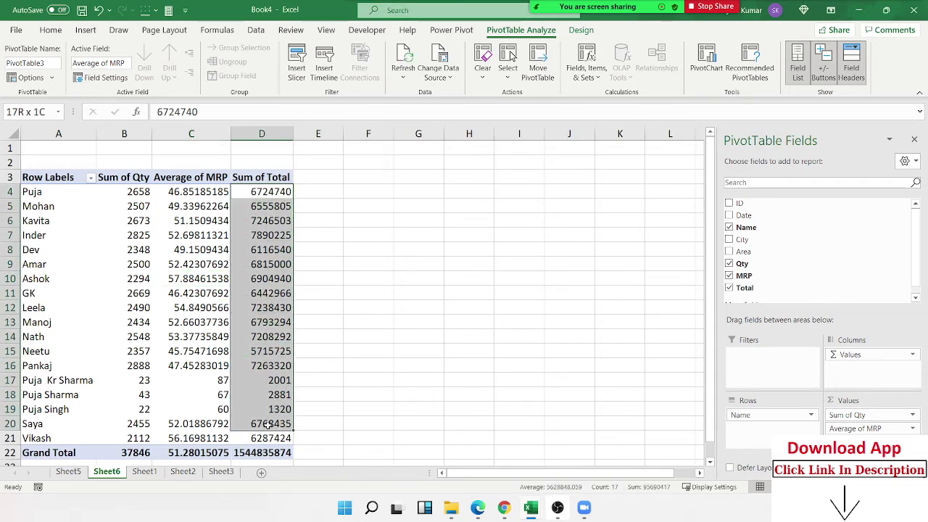
left_click(269, 283)
left_click(582, 72)
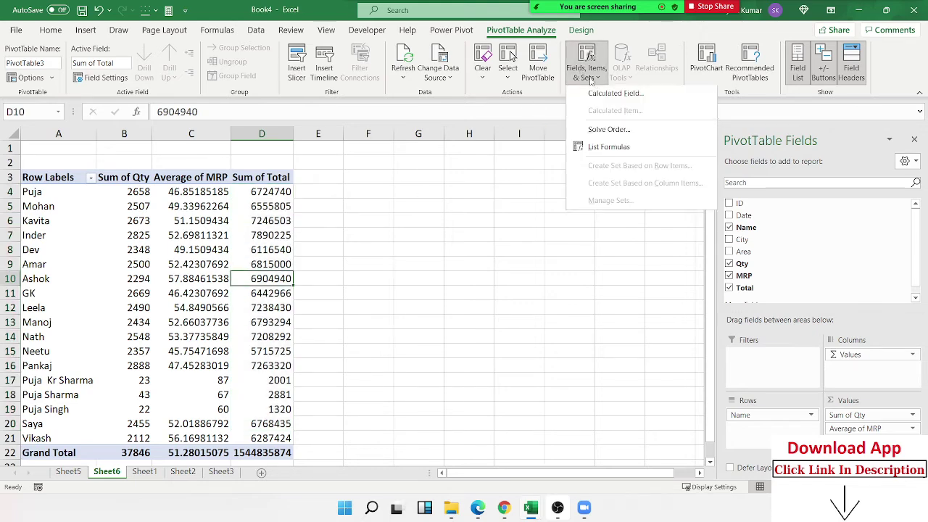
- Create the calculated field GST as =Total*18% and select its Sum of GST values
left_click(600, 93)
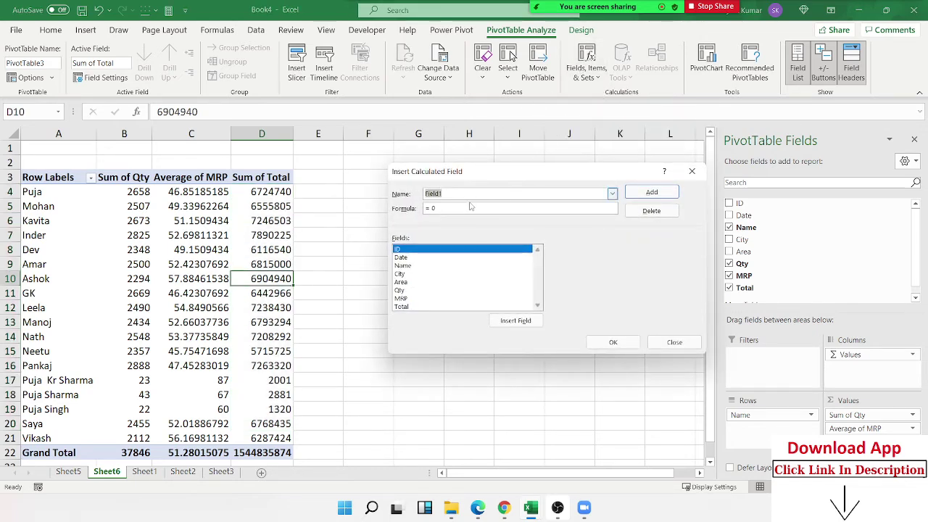
type("GST")
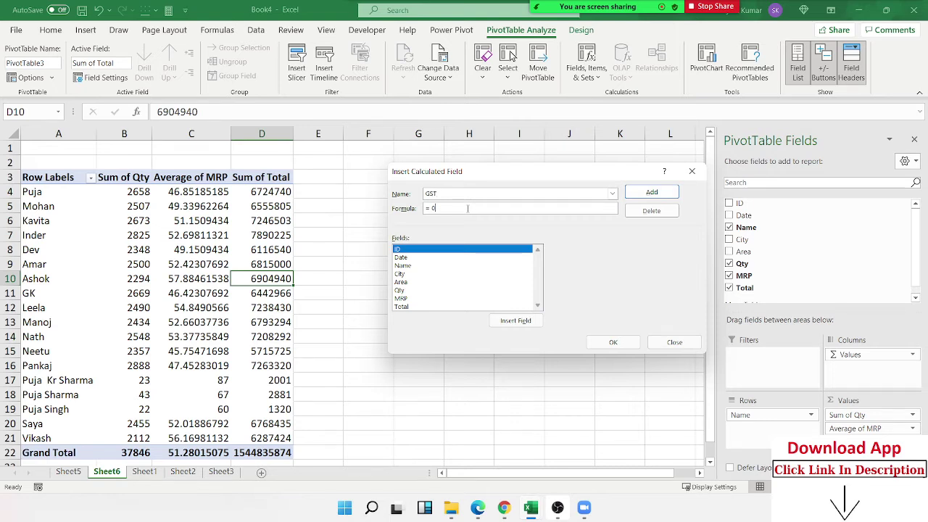
double_click(401, 307)
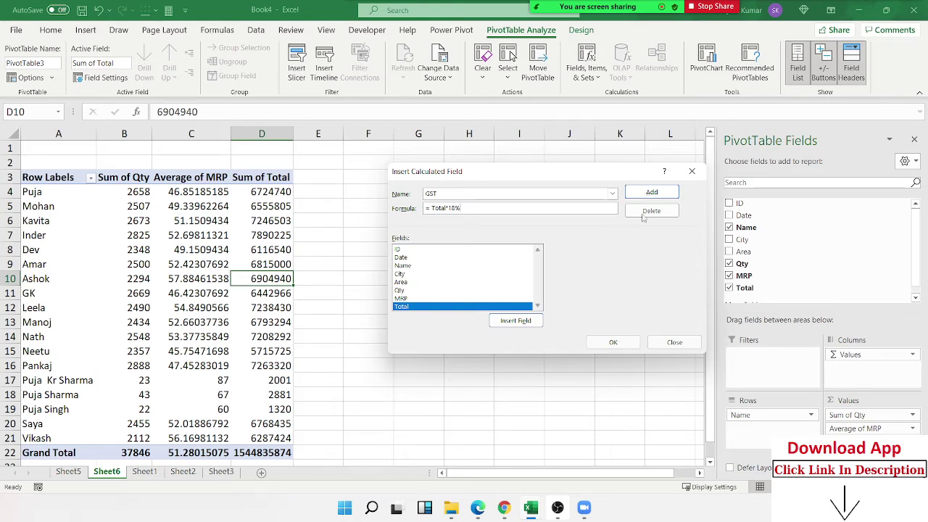
left_click(651, 192)
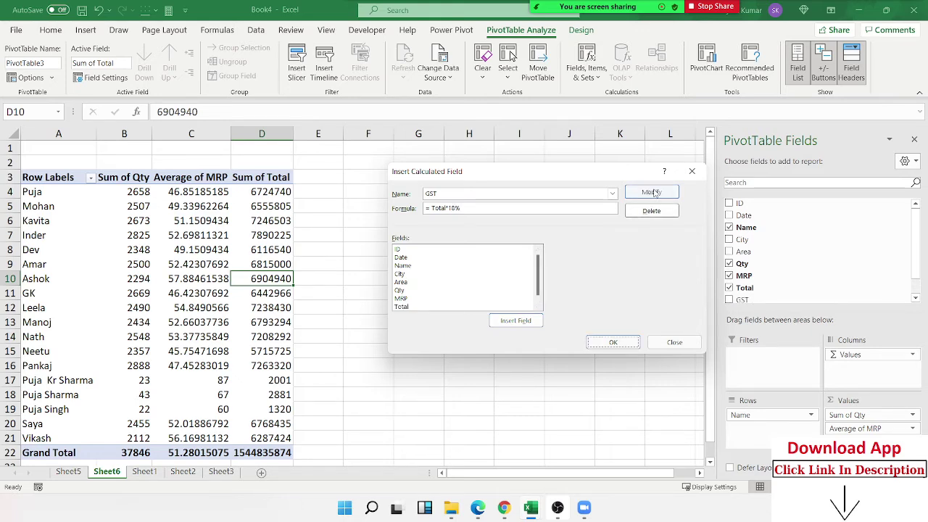
left_click(612, 342)
left_click_drag(341, 195, 344, 426)
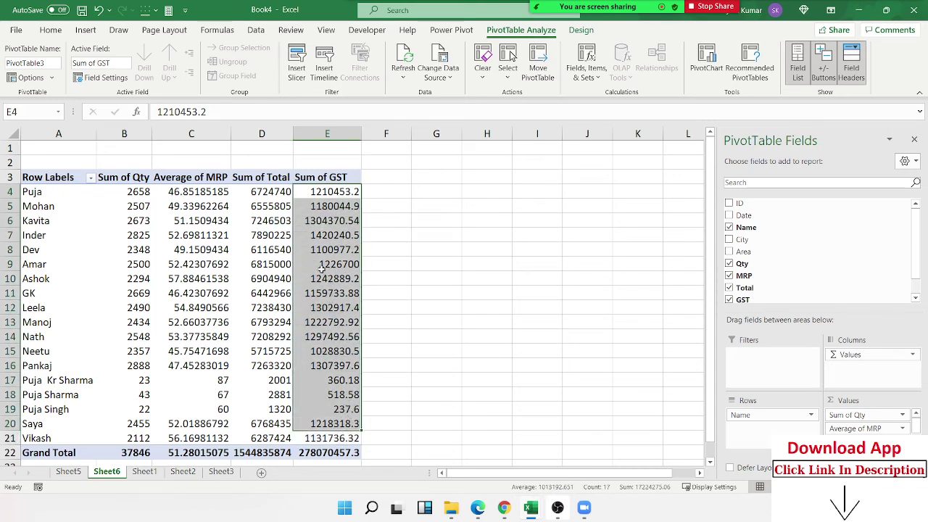
mouse_move(321, 269)
mouse_move(140, 424)
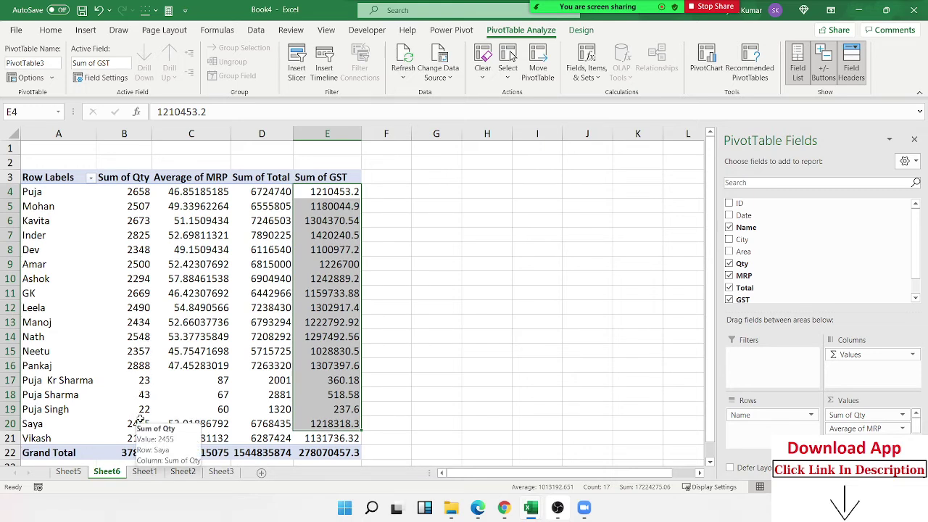
mouse_move(138, 335)
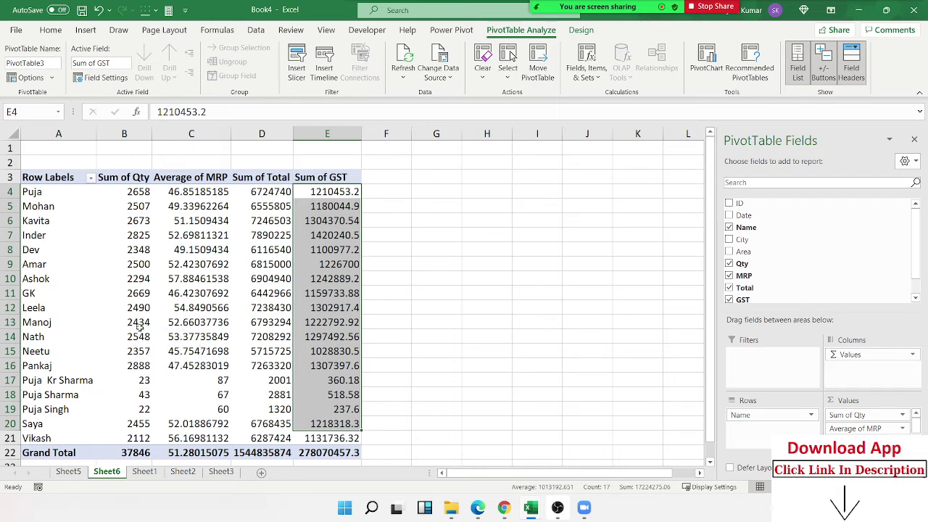
- Create the calculated field INC with formula =IF(Qty>2500,10000,5000)
left_click(603, 81)
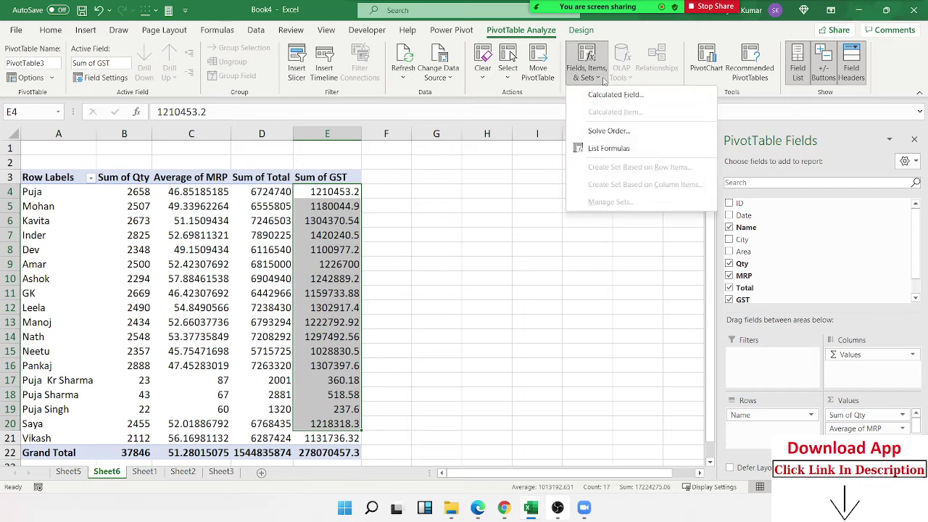
left_click(606, 95)
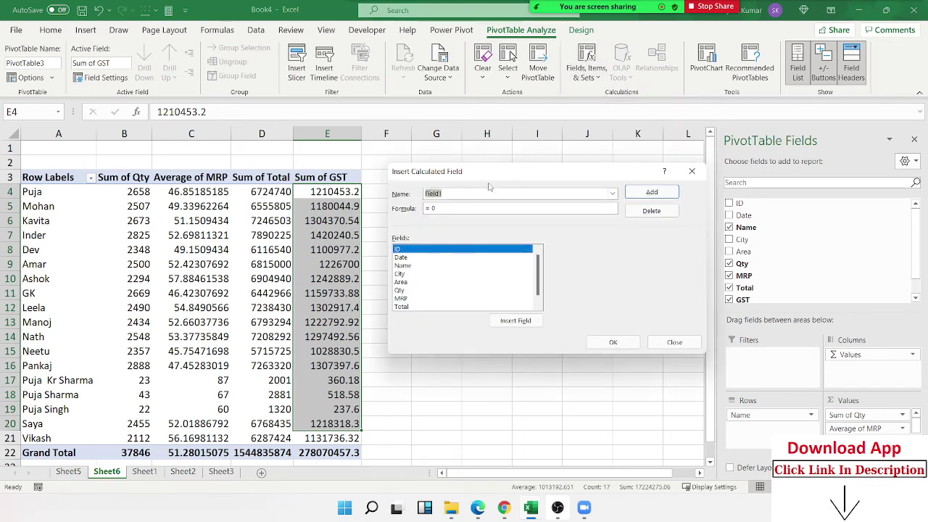
type("INC")
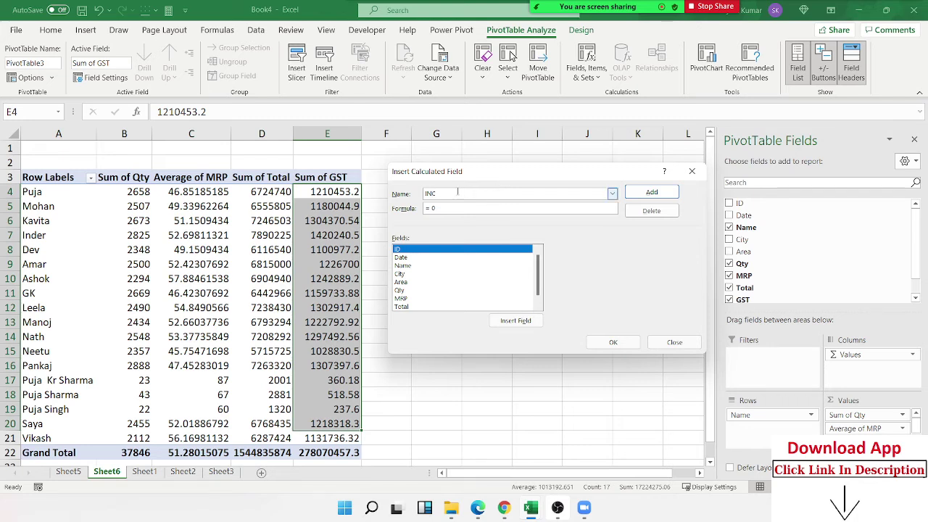
double_click(438, 208)
type("if(")
scroll(442, 293, "down", 1)
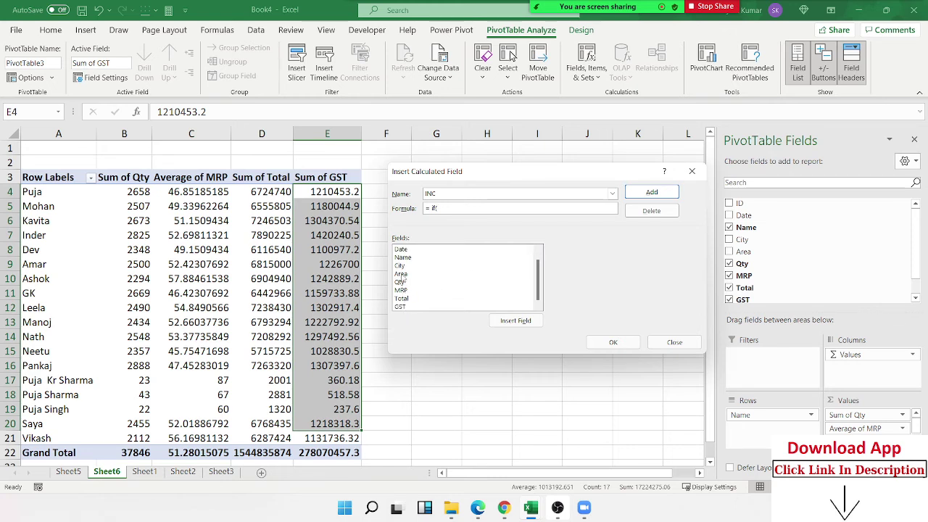
left_click(400, 281)
left_click(402, 289)
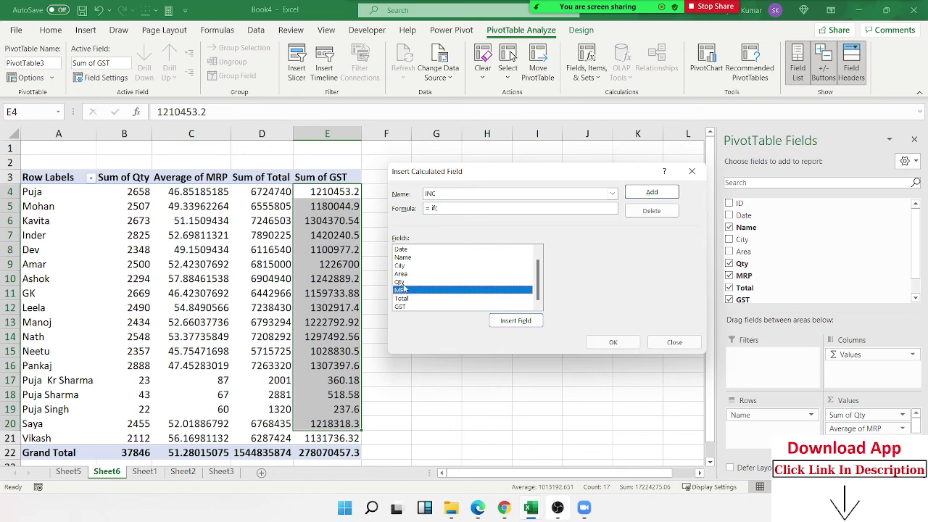
double_click(402, 281)
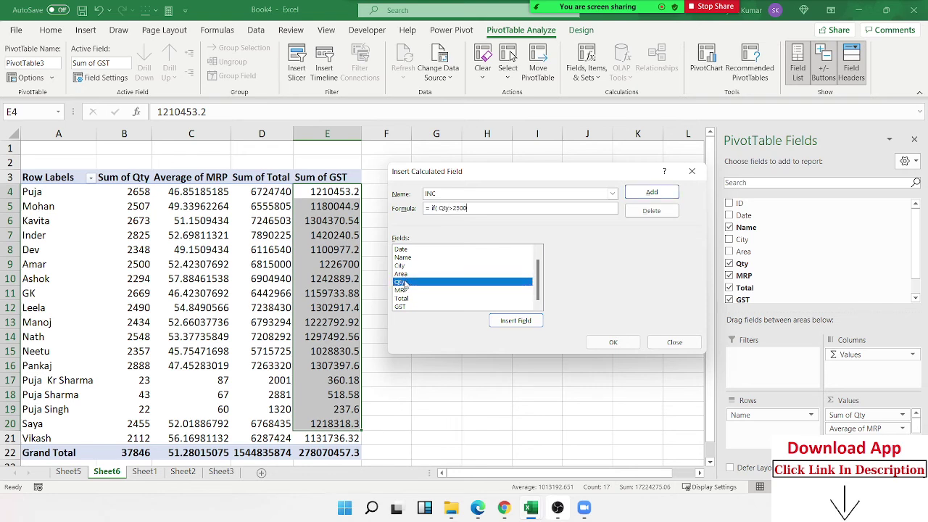
type(",1")
type("0000,5000")
left_click(651, 192)
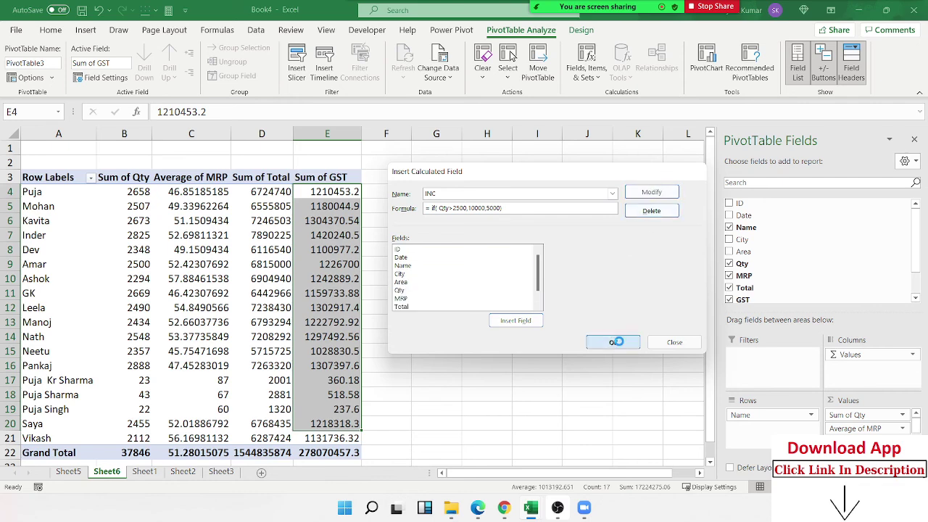
left_click(613, 341)
left_click_drag(400, 206, 416, 352)
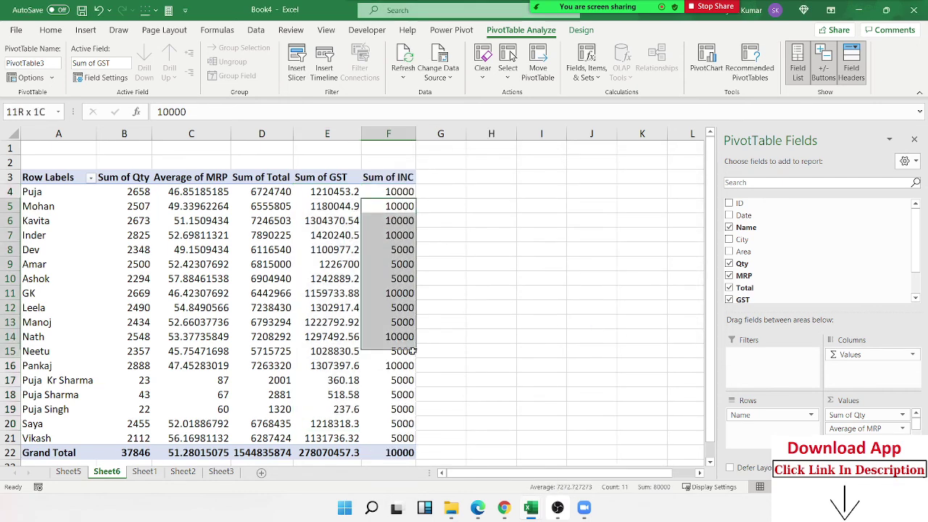